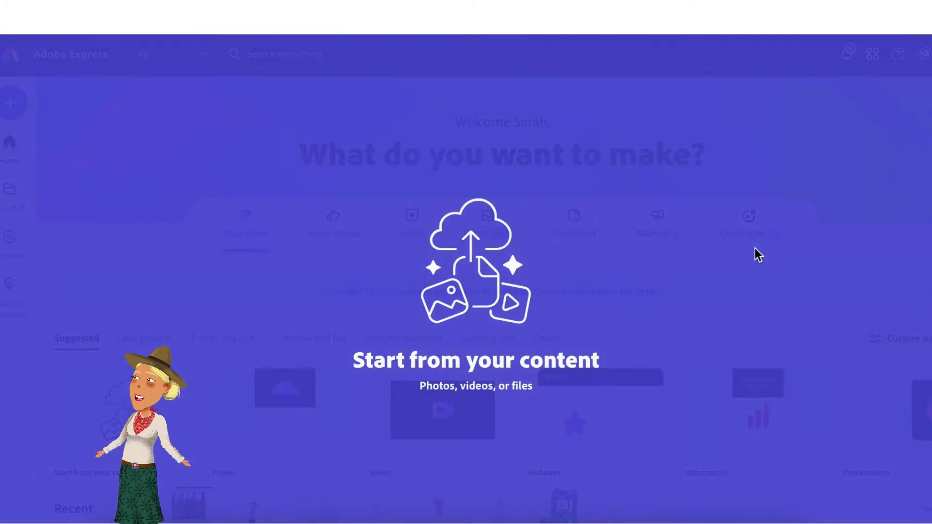
Step: Import the rubric PDF from Finder and open the converted Express file for editing
drag(185, 275, 686, 266)
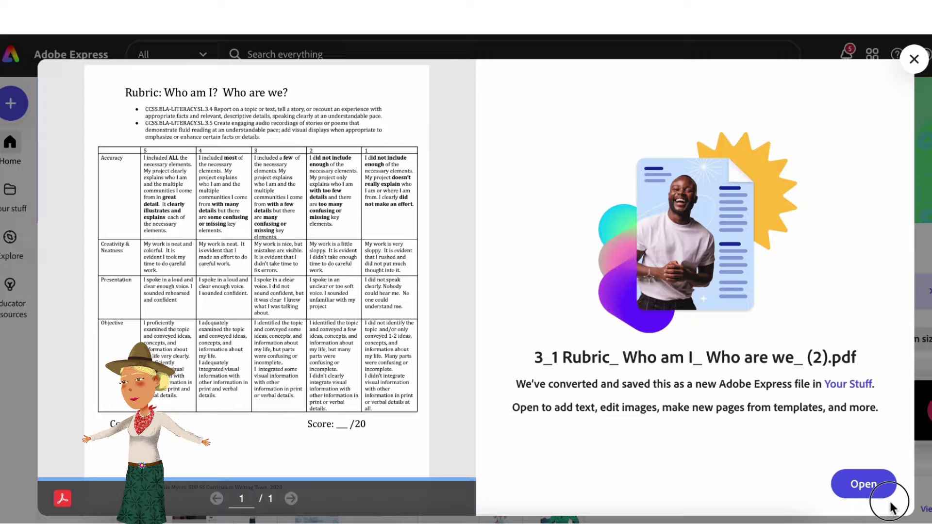
click(879, 494)
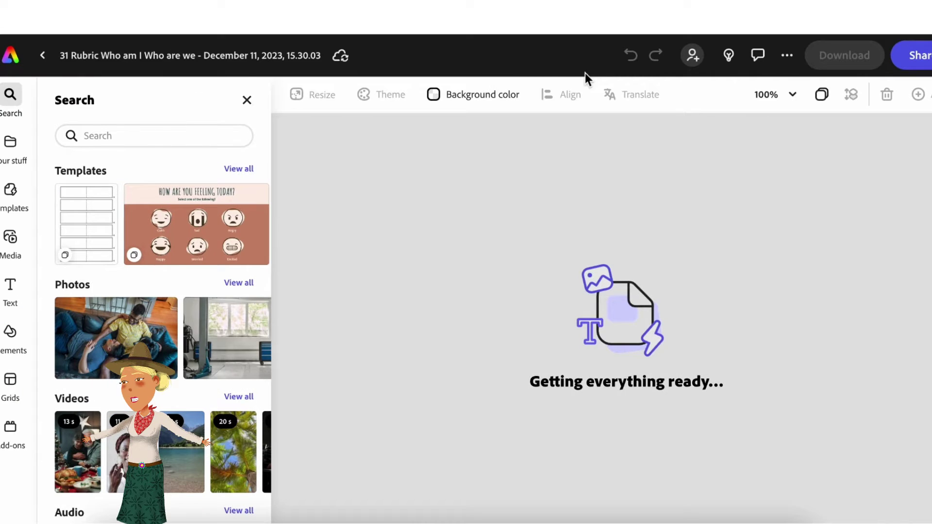
Step: Choose Catalan, Czech, Filipino and Dutch as translation target languages for the rubric page
click(635, 102)
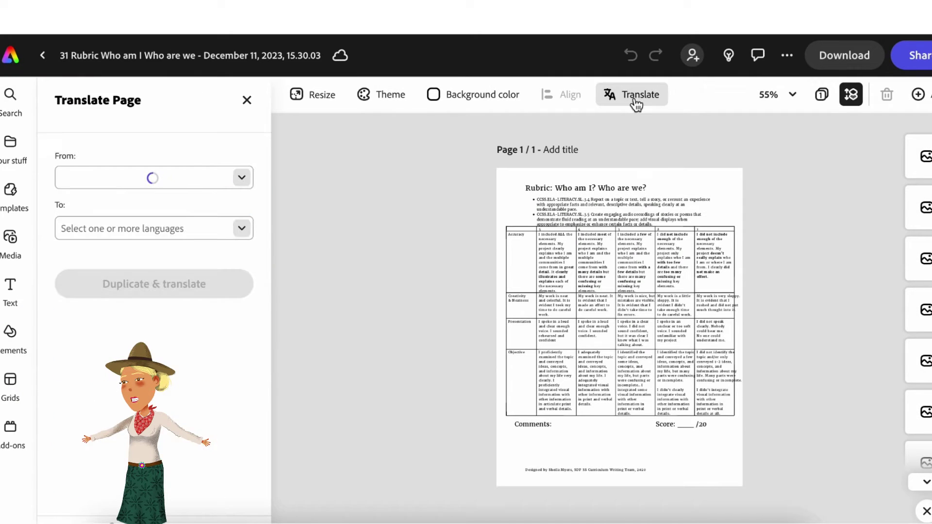
click(229, 227)
click(200, 311)
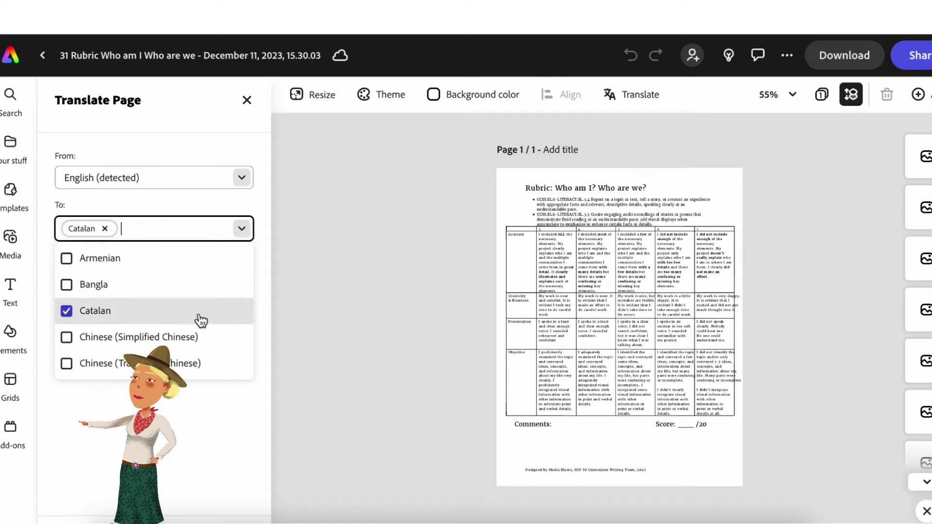
scroll(202, 322, down, 1)
click(196, 329)
scroll(195, 336, down, 1)
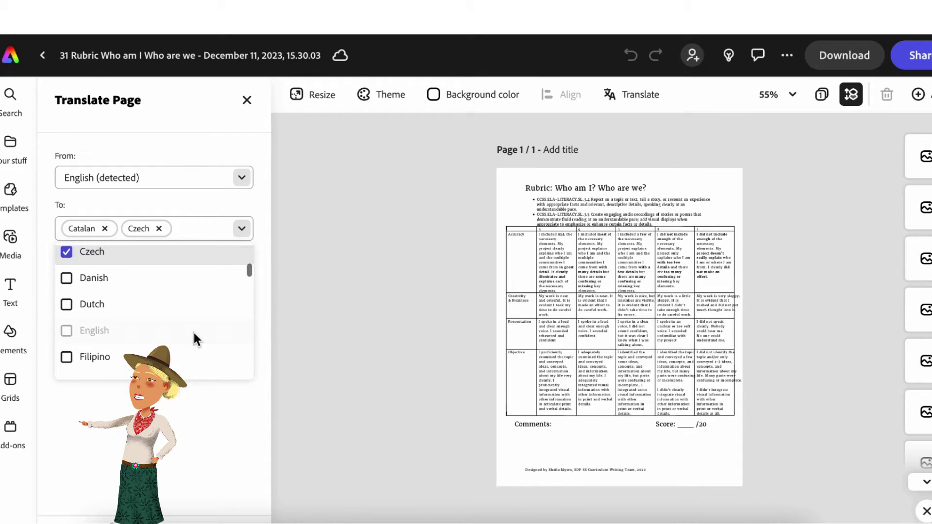
click(183, 357)
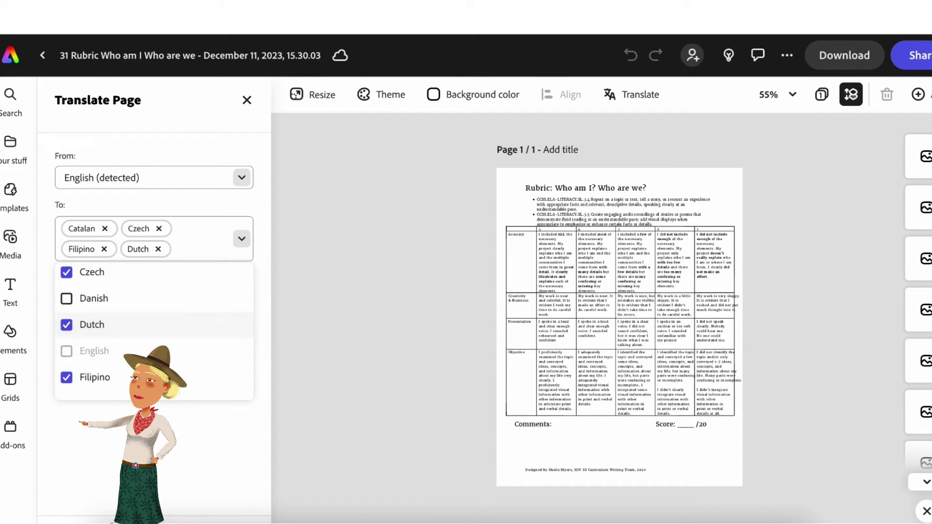
key(Escape)
Step: Generate the translated pages, review Czech, Filipino and Dutch, and show all five pages
click(135, 306)
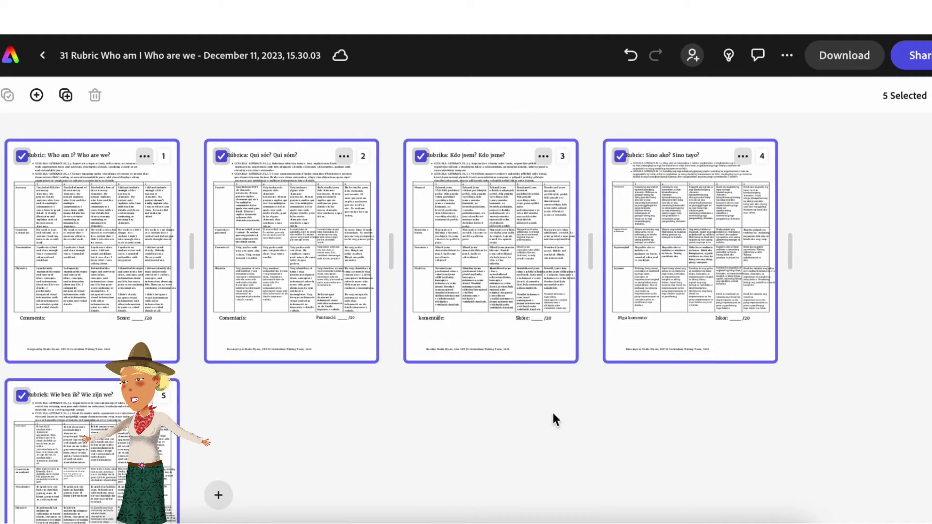
click(512, 281)
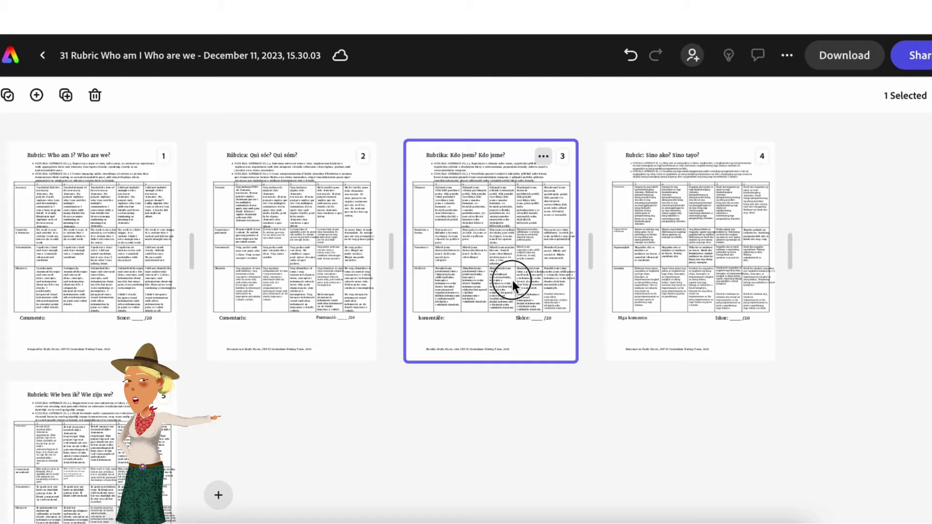
double_click(512, 280)
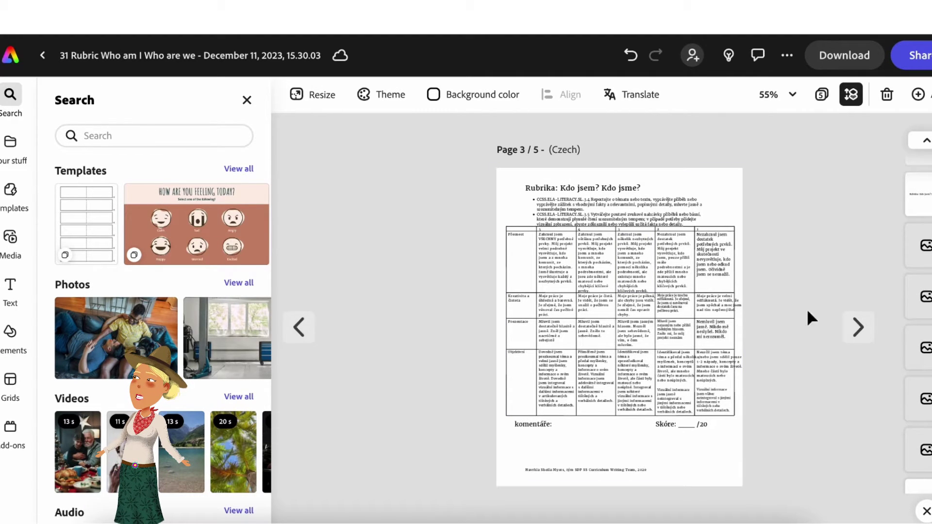
click(857, 333)
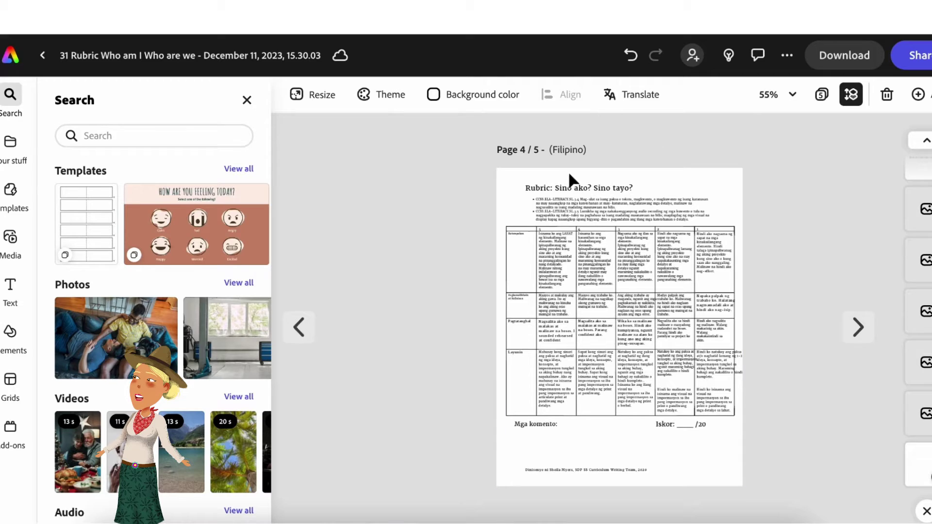
click(857, 334)
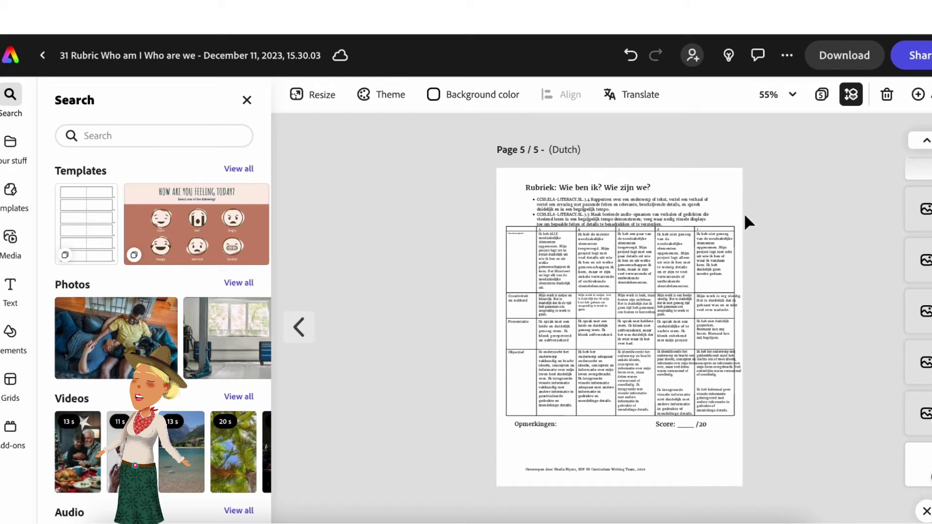
click(851, 94)
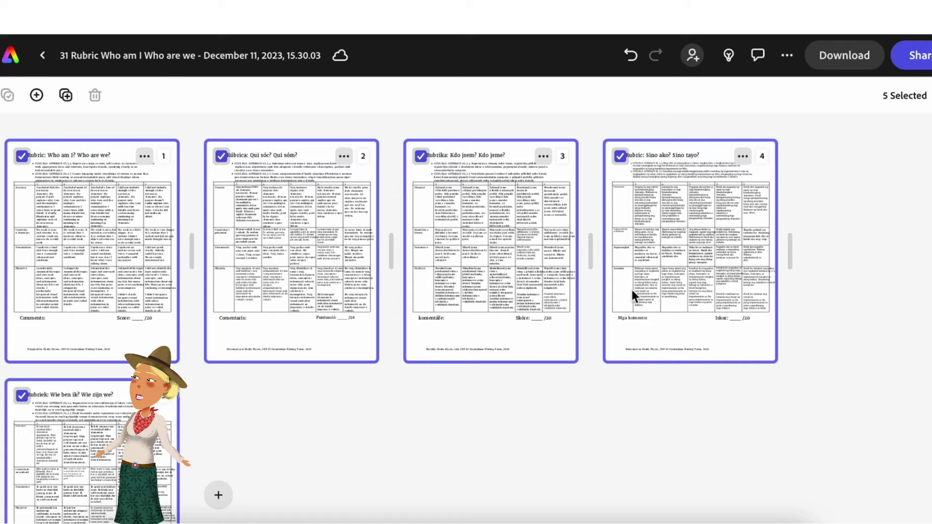